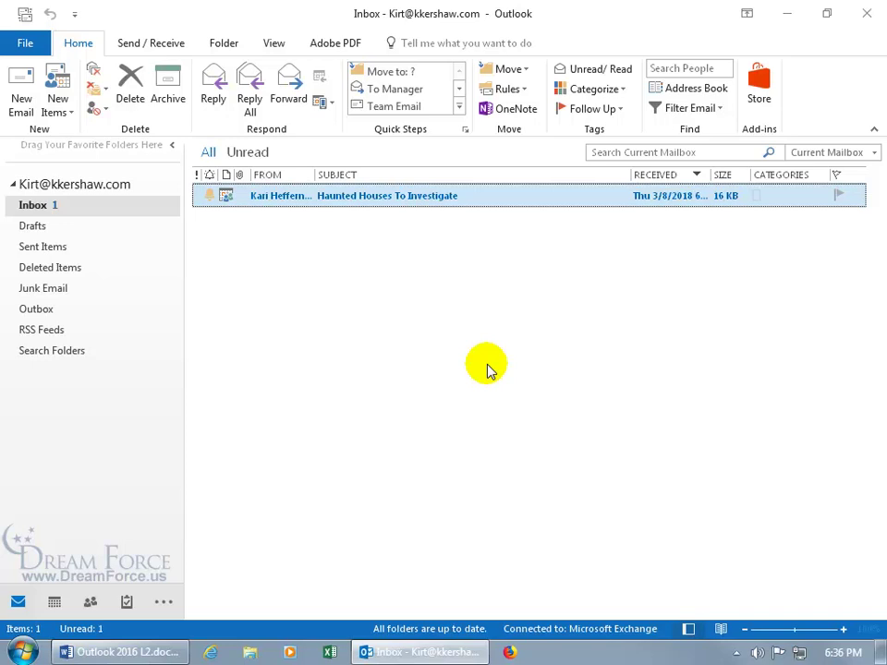
- Bring up the Haunted Houses invitation's actions, then back out without accepting it
right_click(443, 198)
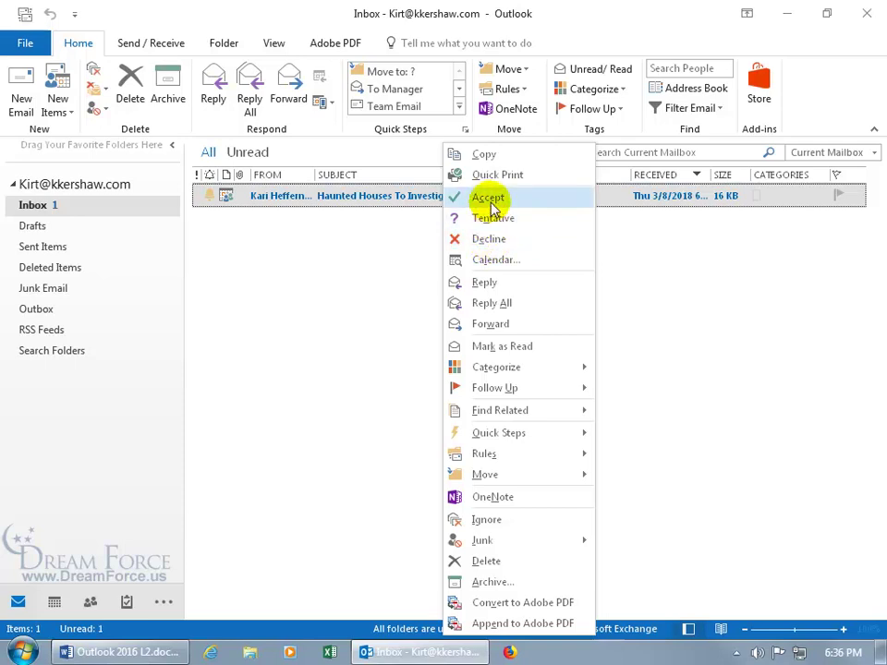
left_click(490, 199)
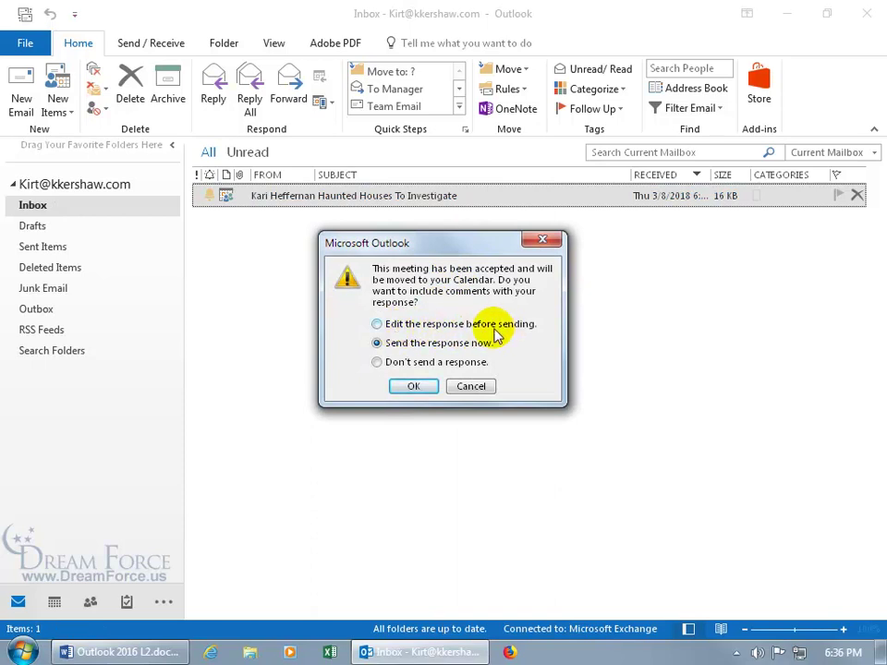
left_click(472, 386)
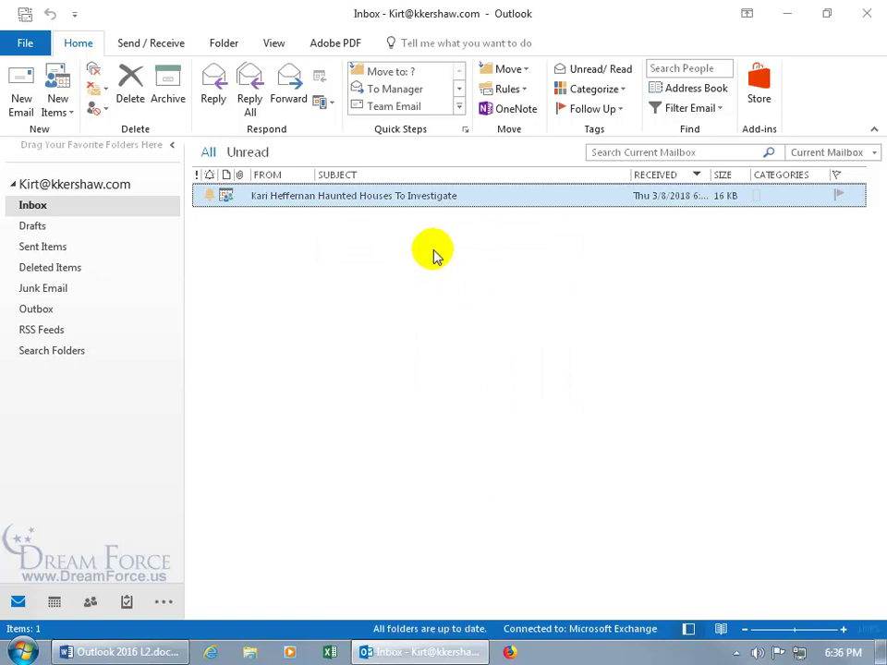
- Open Haunted Houses To Investigate and choose Tentative and Propose New Time
double_click(415, 202)
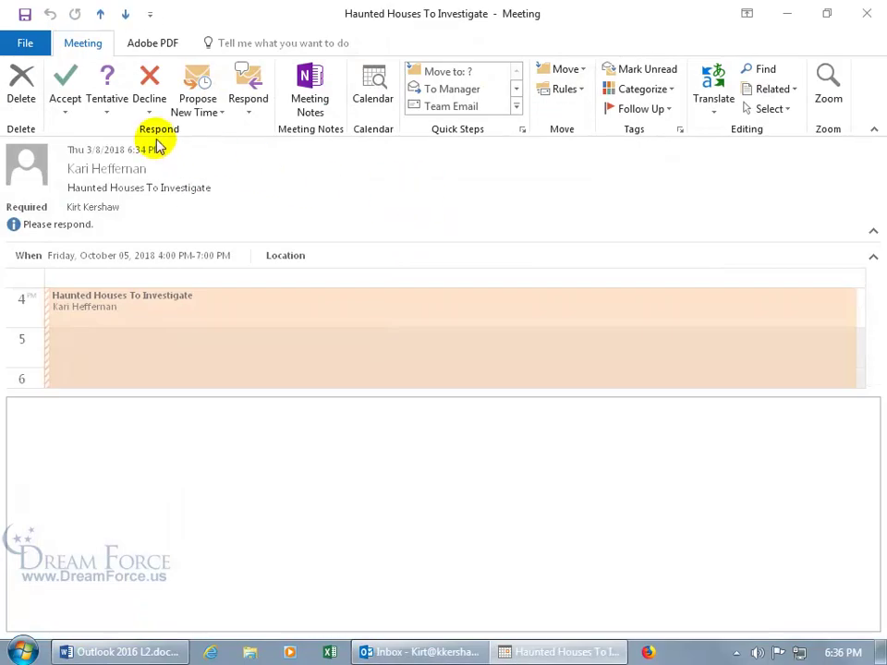
left_click(208, 116)
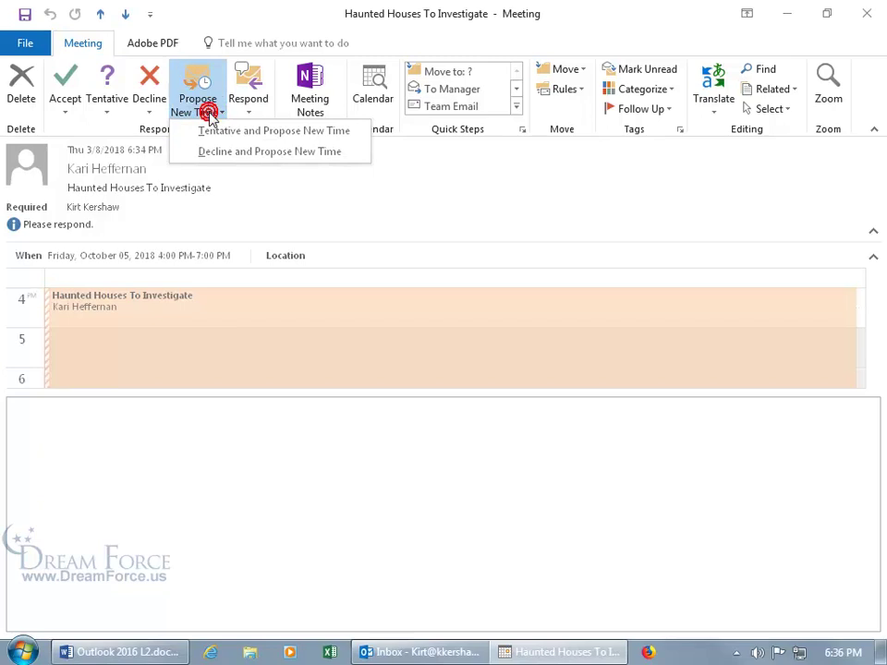
left_click(280, 138)
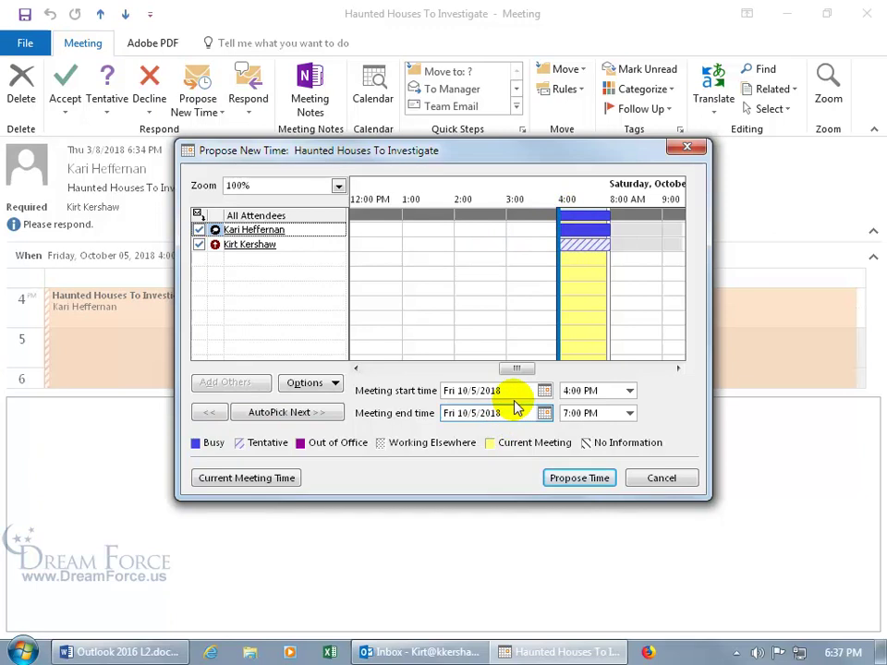
- Change the proposed start date to Wednesday, October 3, 2018, keeping 4:00–7:00 PM
left_click(544, 390)
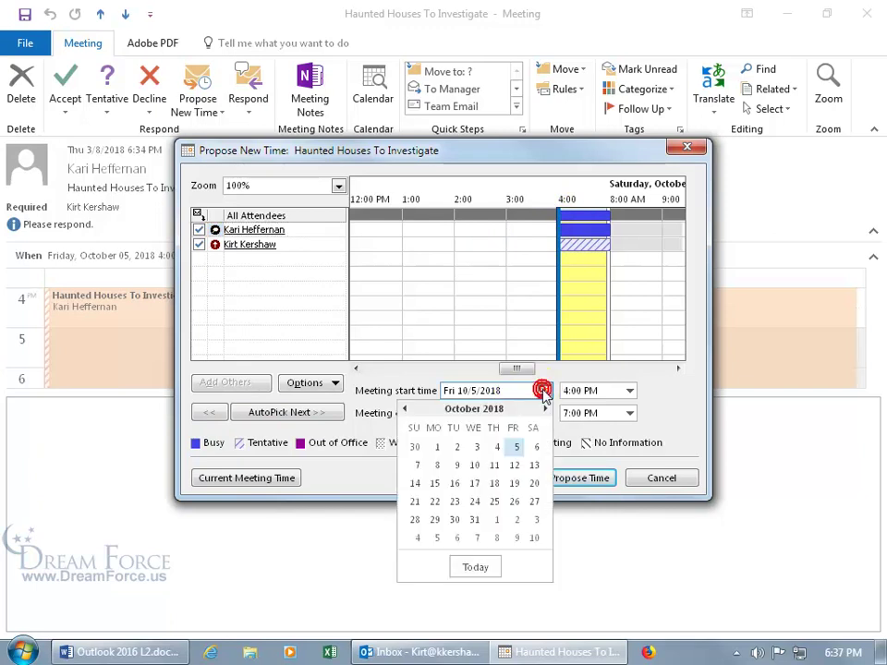
left_click(477, 448)
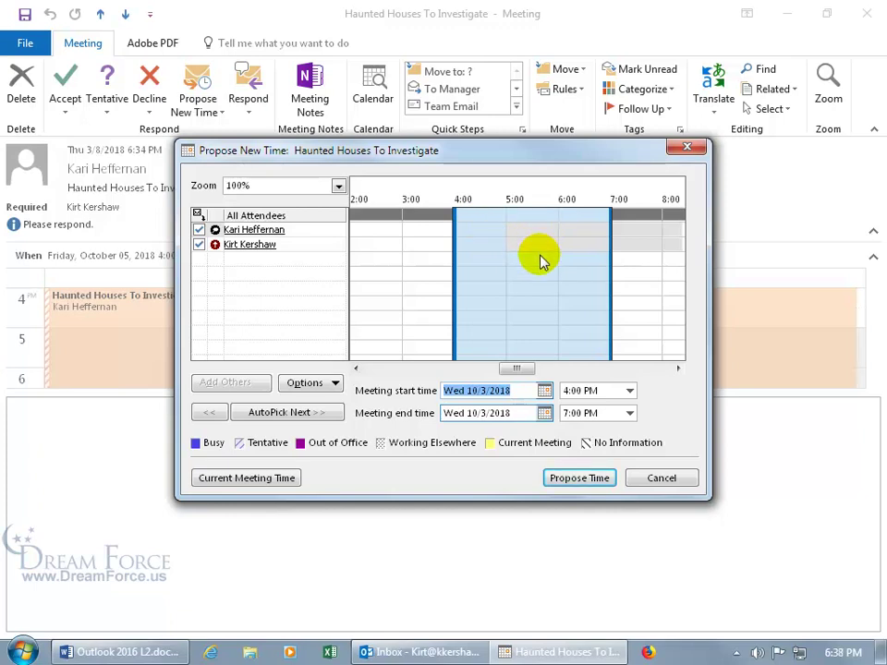
- Submit the October 3 proposal and send the New Time Proposed response to the organizer
left_click(578, 478)
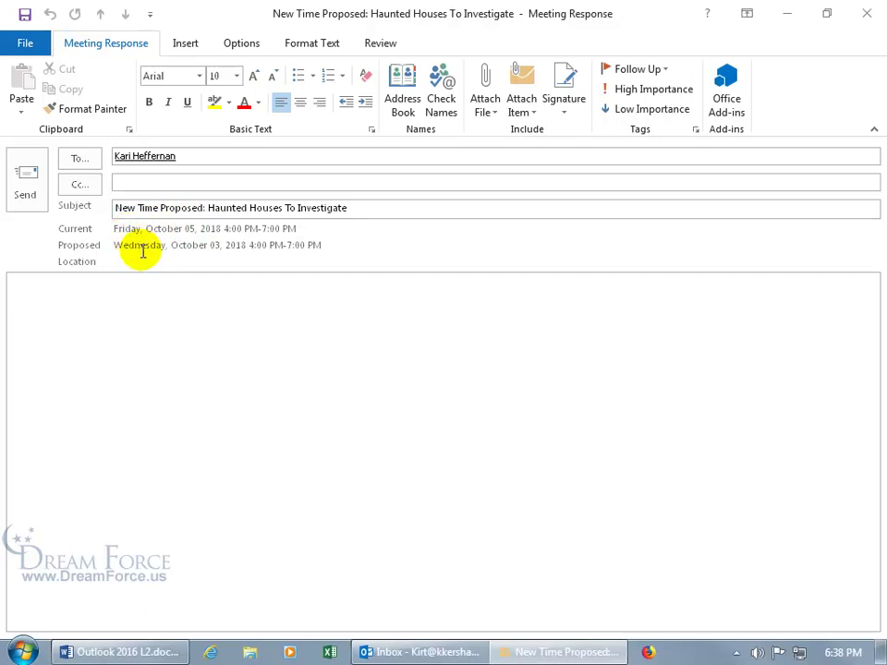
left_click(35, 199)
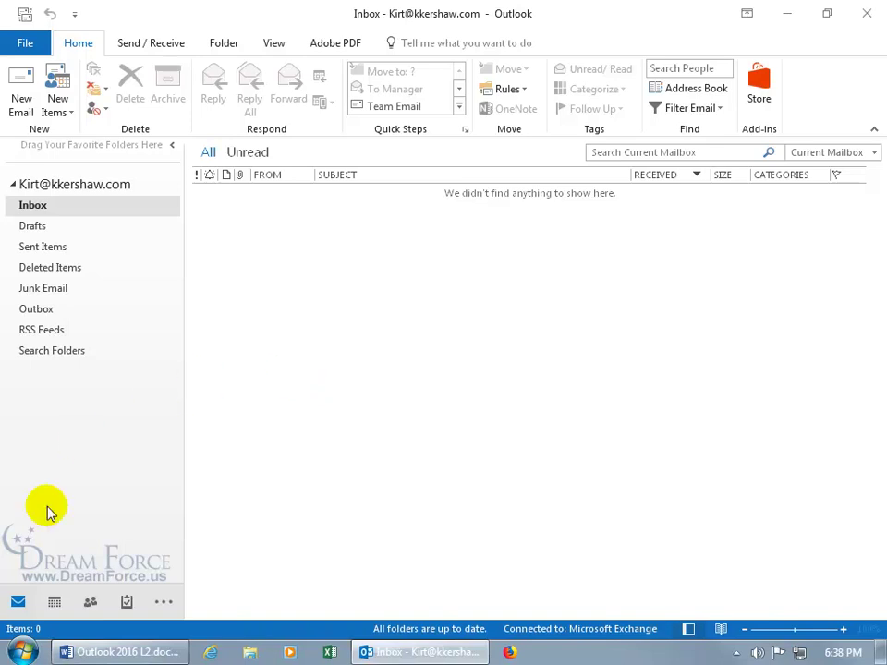
left_click(55, 602)
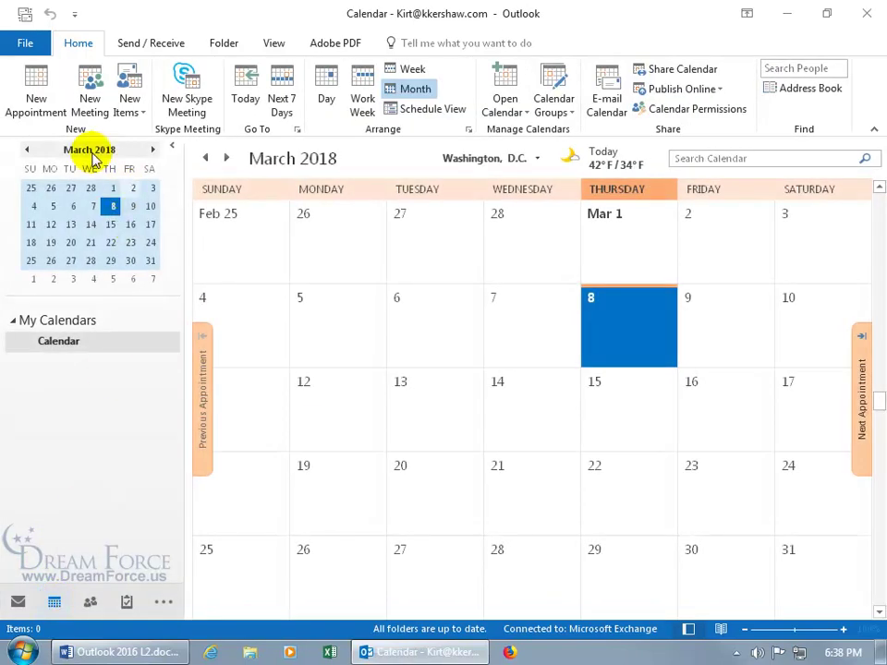
mouse_move(92, 157)
left_mouse_down()
mouse_move(94, 147)
mouse_move(80, 194)
mouse_move(91, 231)
mouse_move(95, 158)
left_mouse_up()
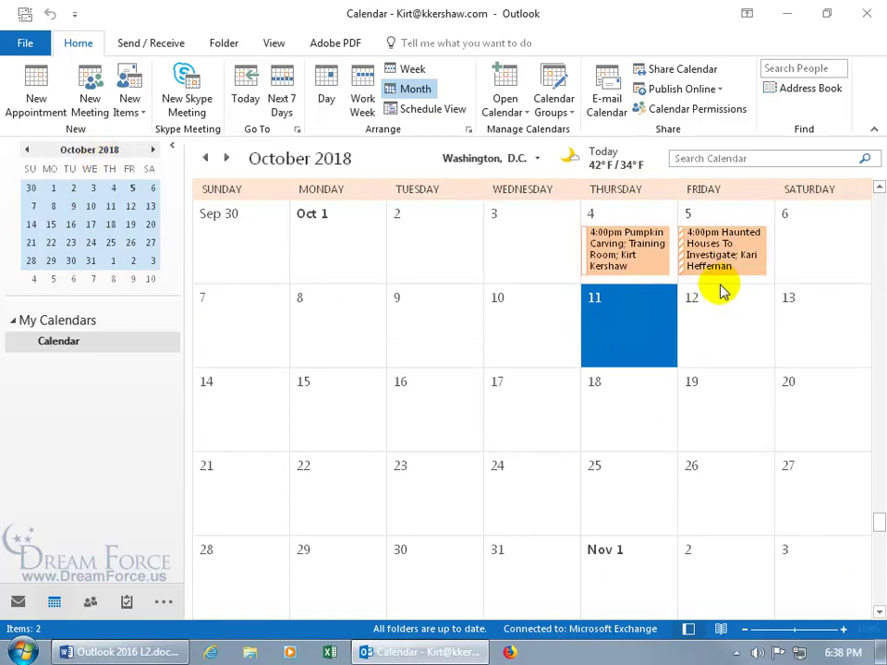
mouse_move(684, 251)
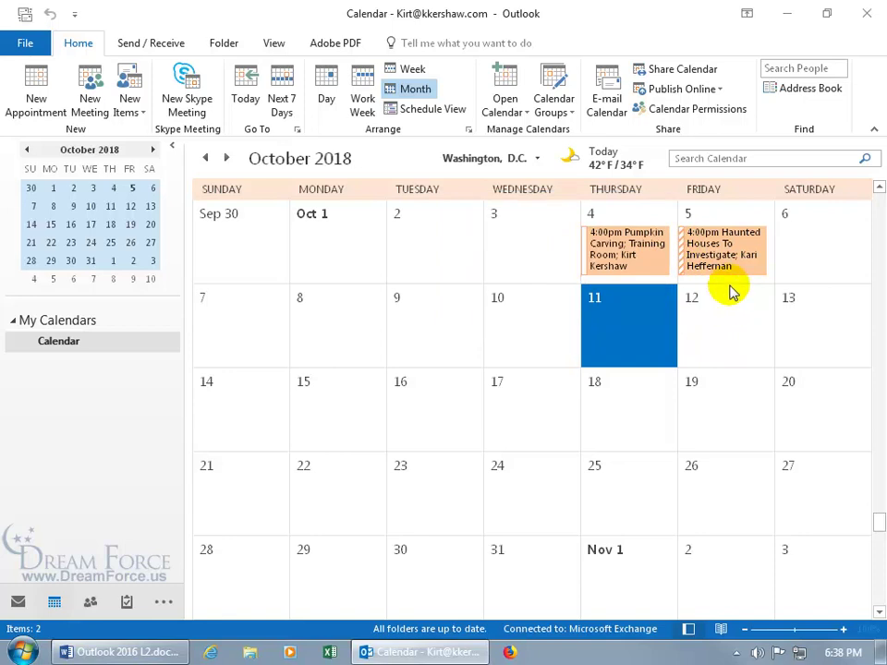
left_click(17, 601)
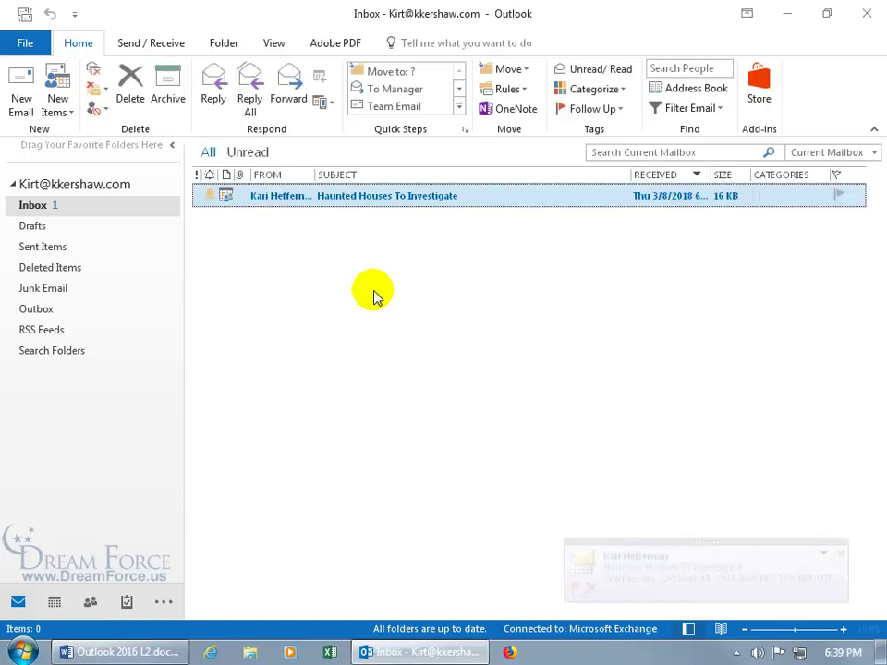
- Open the revised October 3 Haunted Houses invitation and accept it, sending the response now
double_click(378, 197)
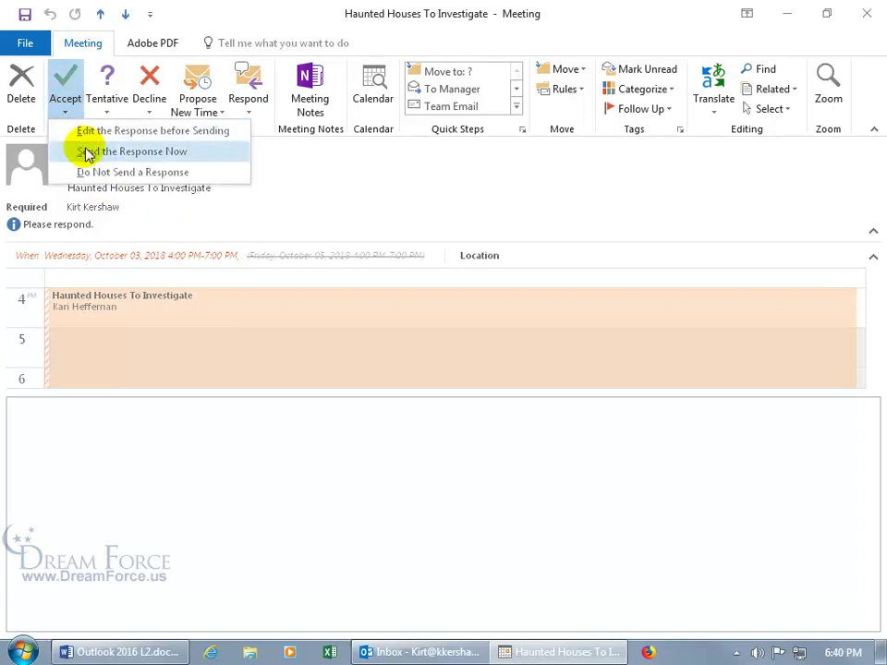
left_click(88, 153)
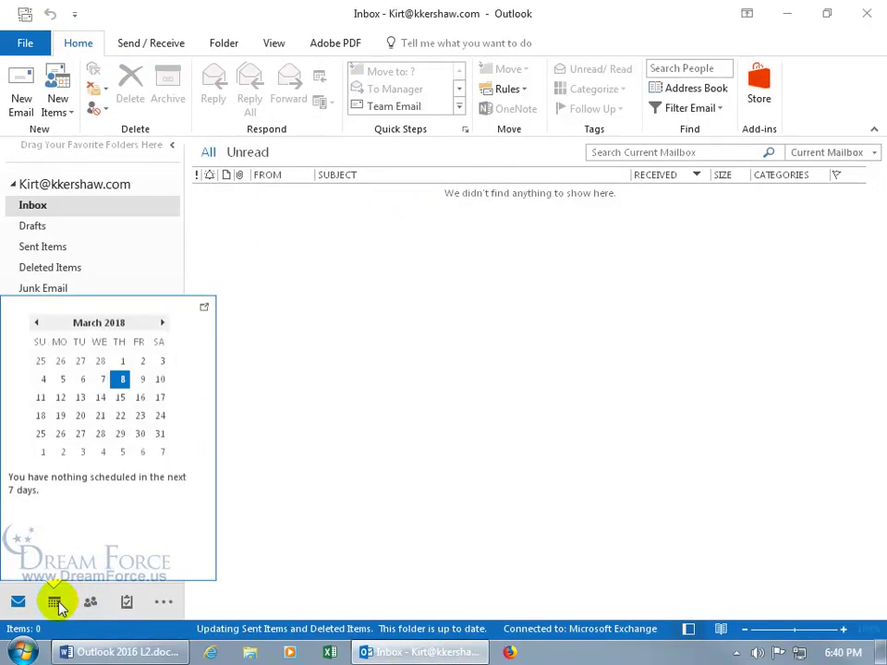
- Jump the calendar to October 2018 and check Haunted Houses' Propose New Time options before closing it
left_click(57, 602)
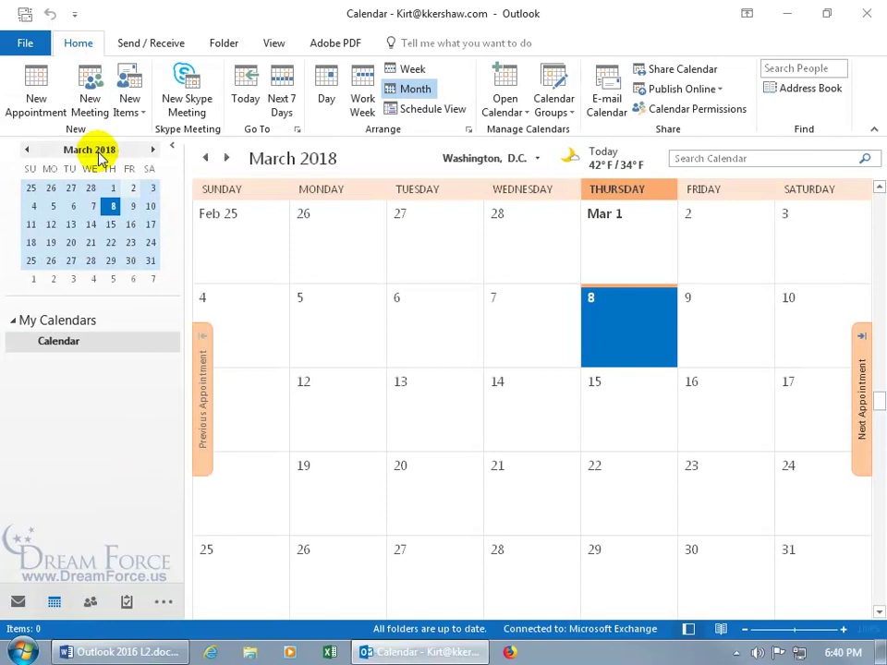
mouse_move(94, 149)
left_mouse_down()
mouse_move(109, 204)
mouse_move(95, 233)
mouse_move(97, 160)
left_mouse_up()
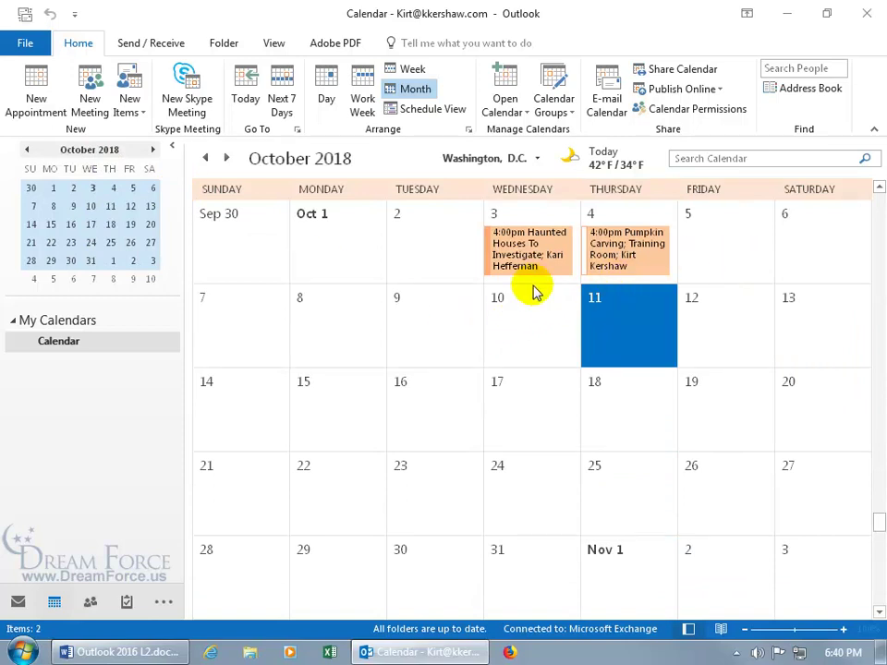
double_click(528, 250)
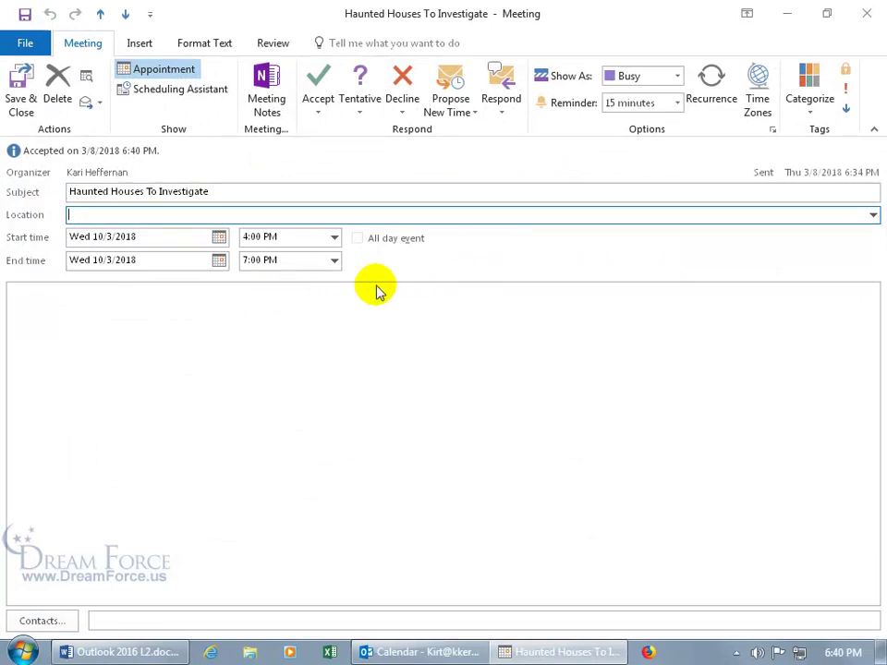
left_click(468, 112)
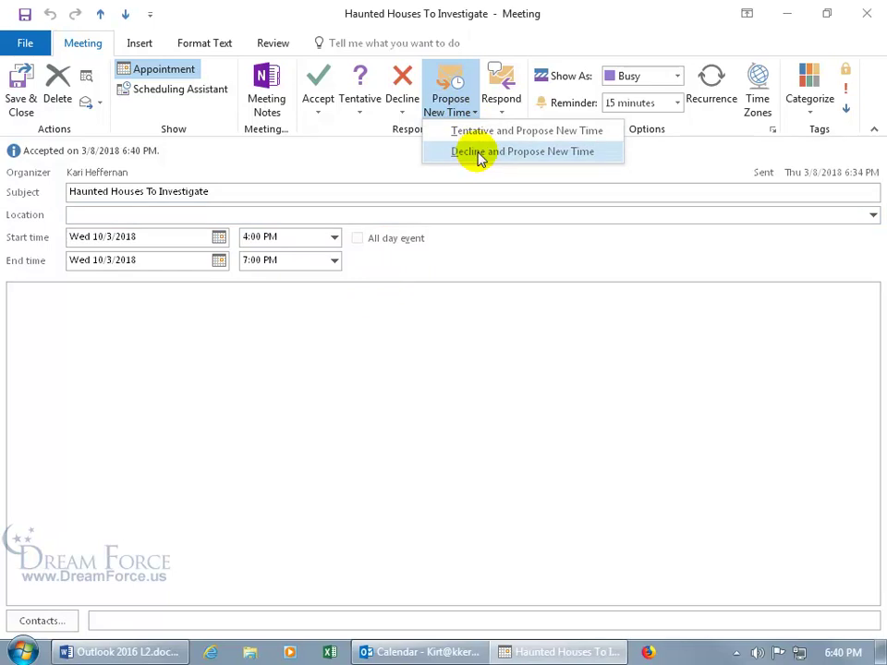
left_click(400, 158)
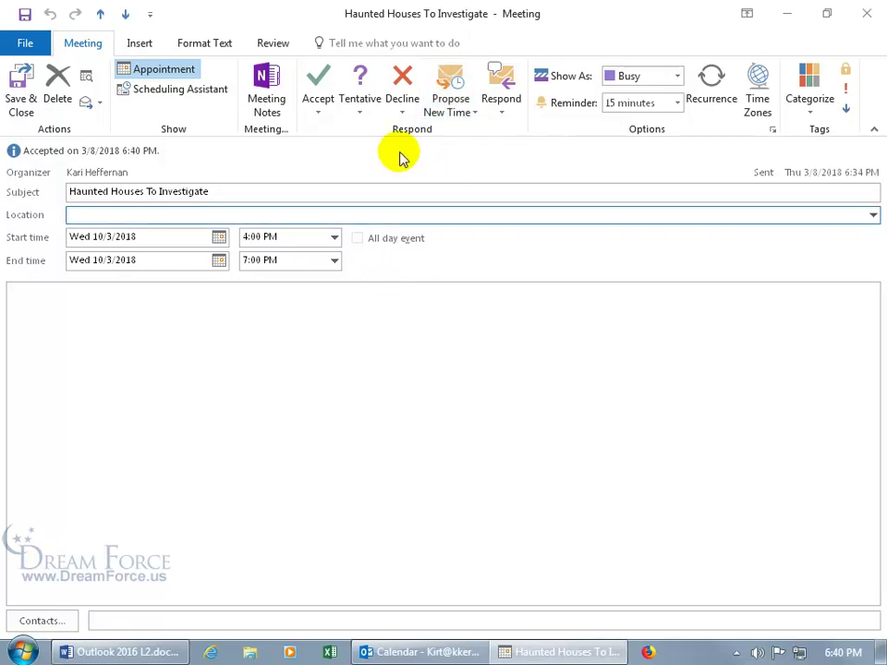
left_click(867, 13)
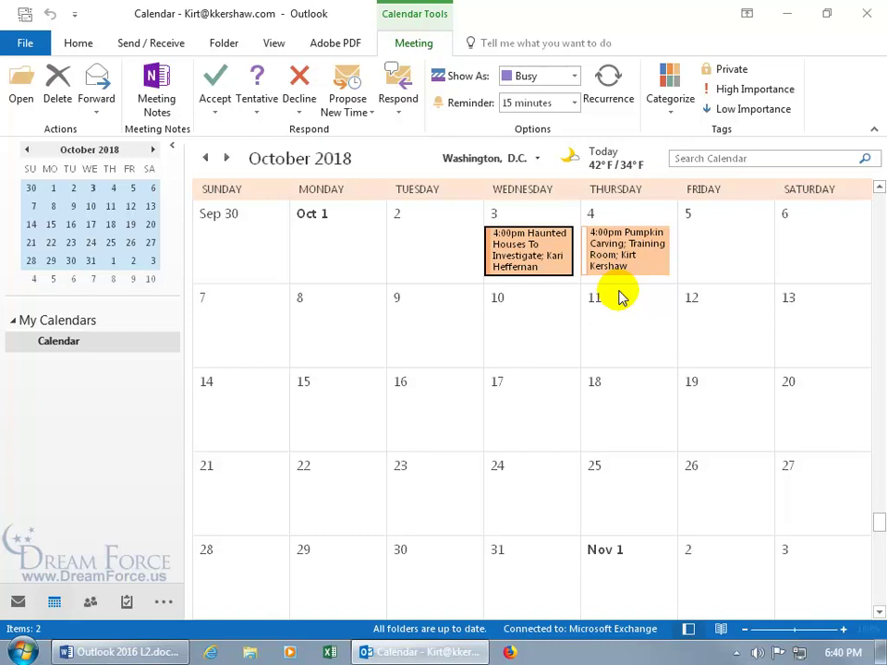
- Return to the inbox and open the New Time Proposed: Pumpkin Carving message
left_click(20, 601)
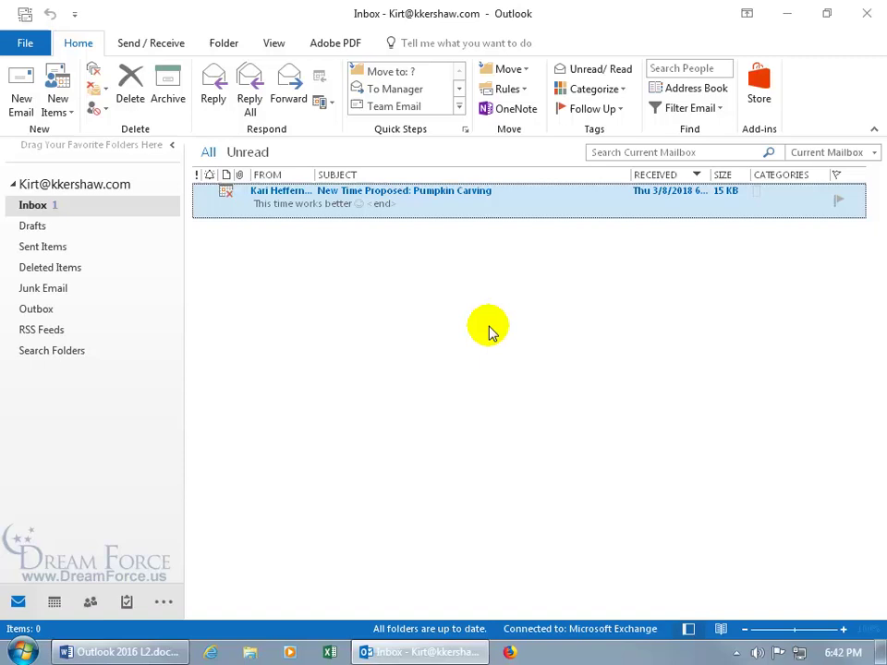
double_click(252, 202)
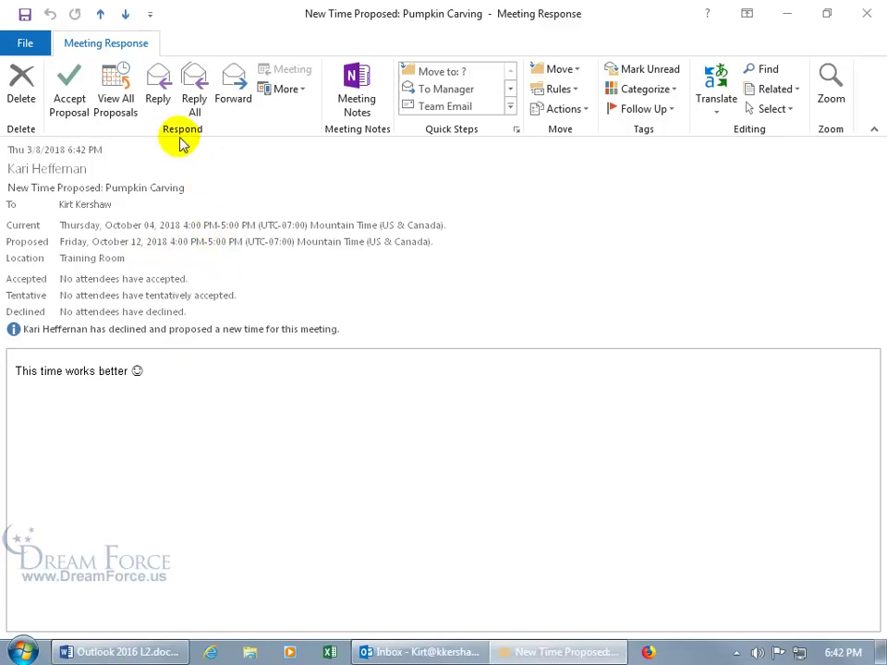
- Review the Pumpkin Carving proposals in Scheduling Assistant, then accept the Friday, October 12 proposal
left_click(118, 113)
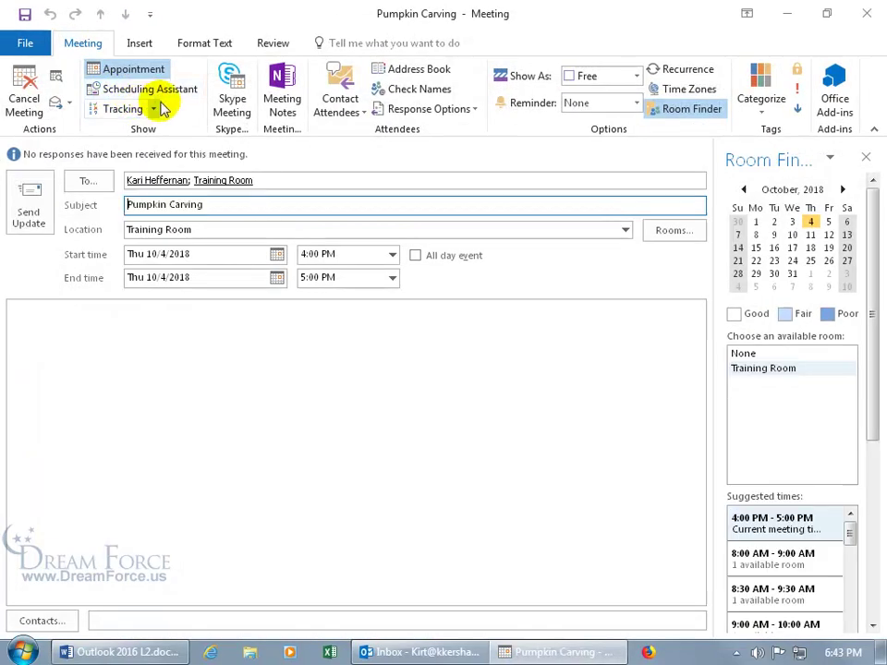
left_click(180, 90)
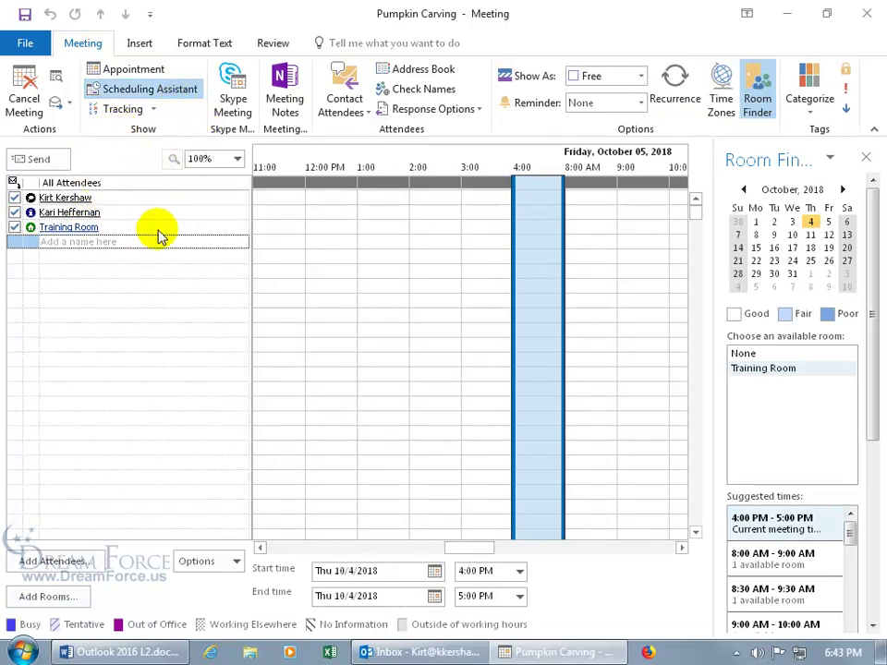
mouse_move(157, 236)
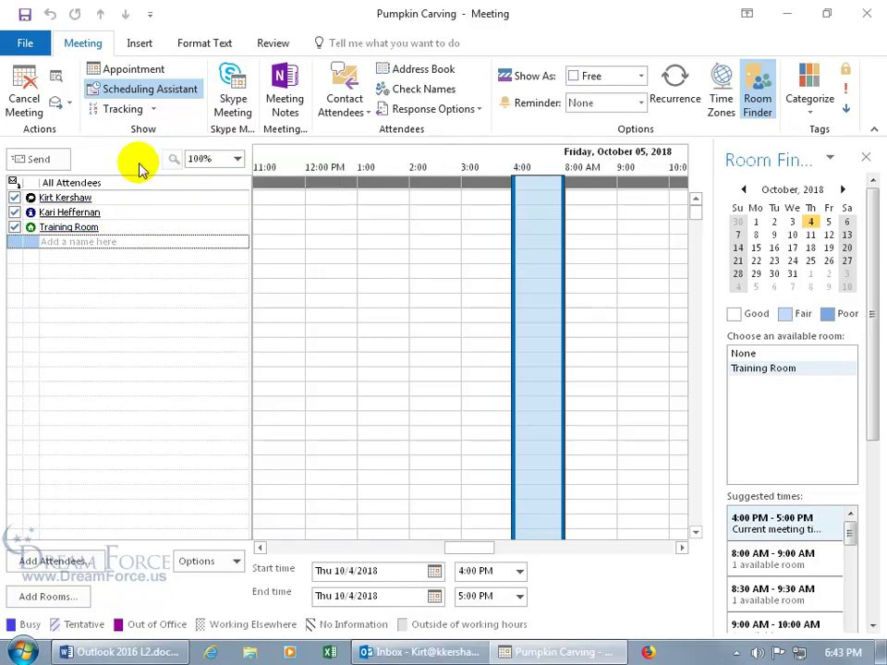
left_click(864, 13)
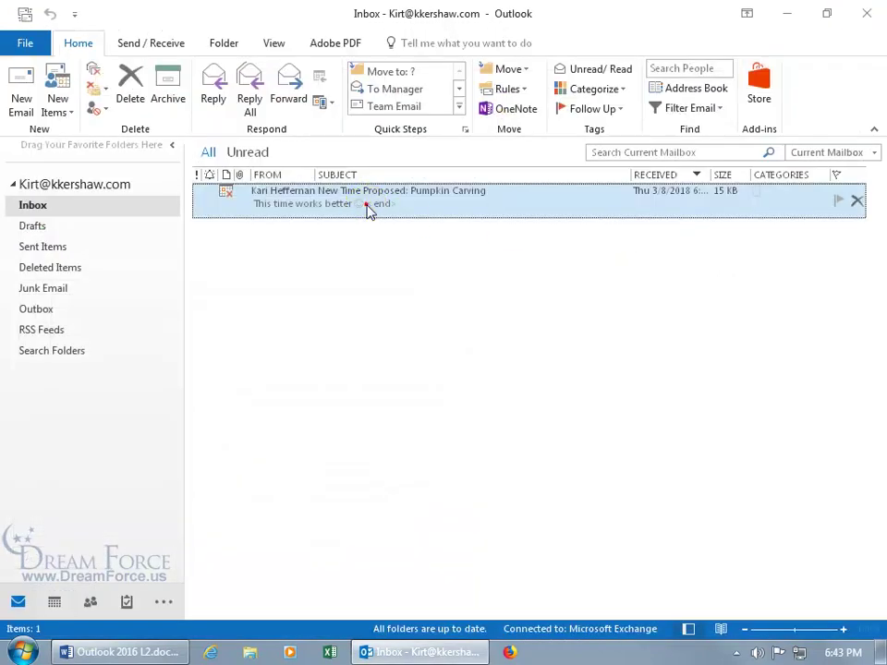
double_click(368, 209)
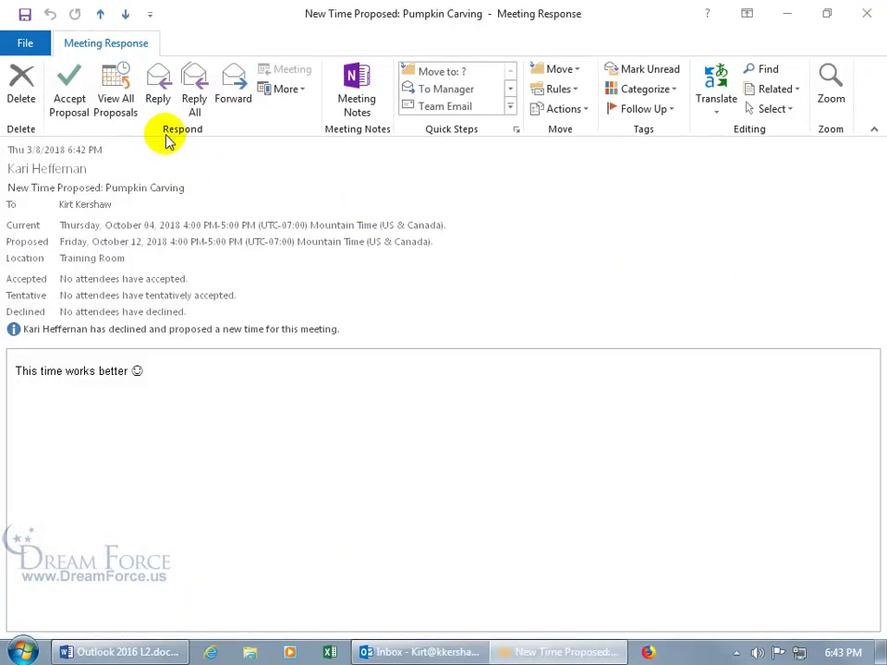
left_click(74, 121)
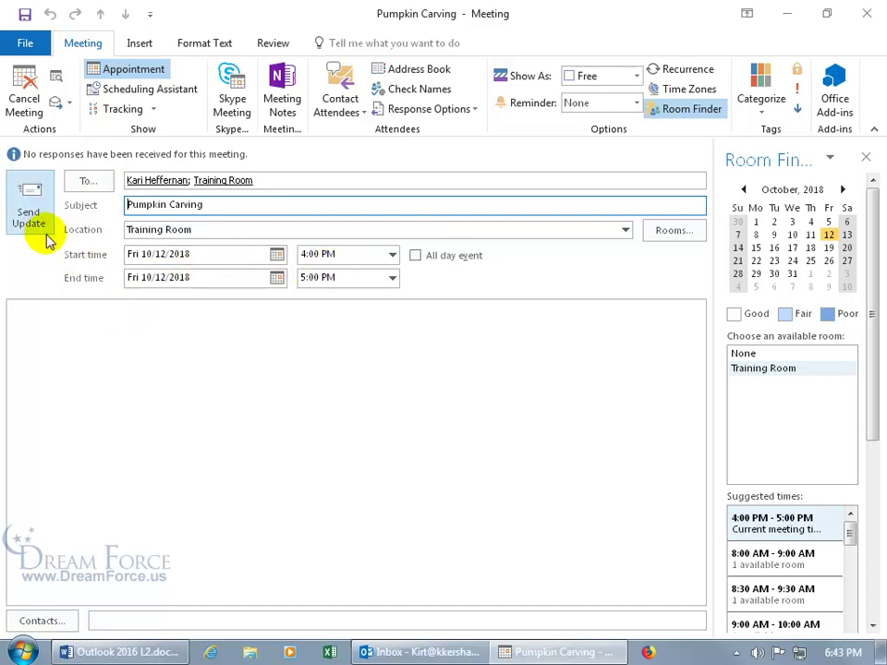
- Shift the Pumpkin Carving meeting to 4:01–5:01 PM on Fri 10/12/2018 and send the update
left_click(303, 257)
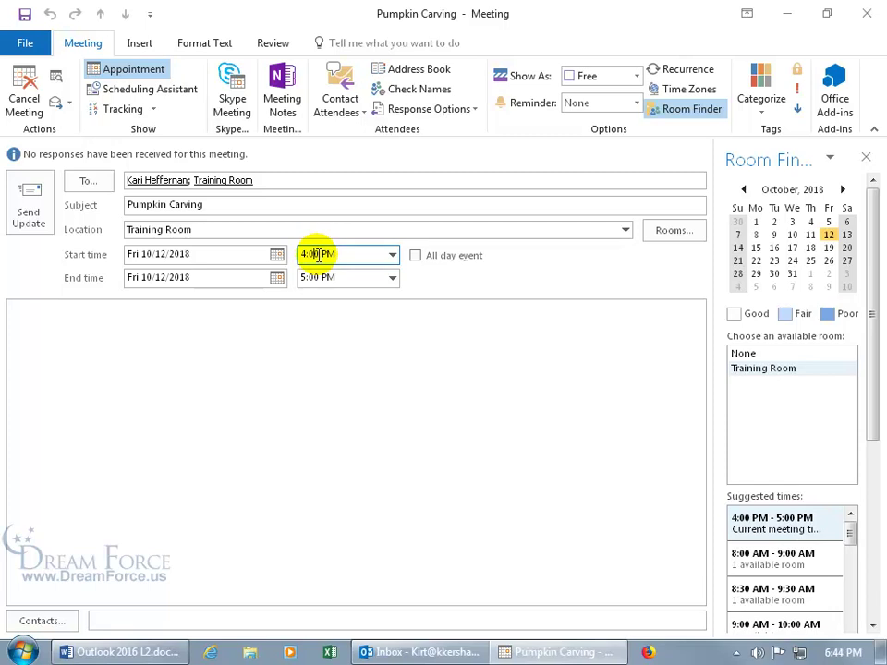
left_click(318, 256)
left_click(317, 255)
key("BackSpace")
type("1")
left_click(316, 277)
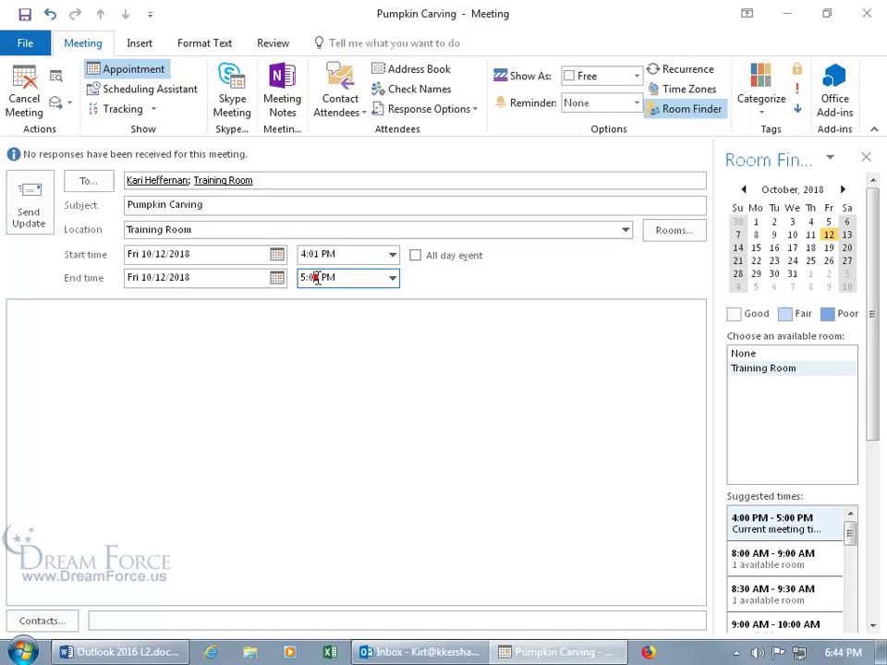
left_click(317, 277)
key("BackSpace")
type("1")
left_click(28, 213)
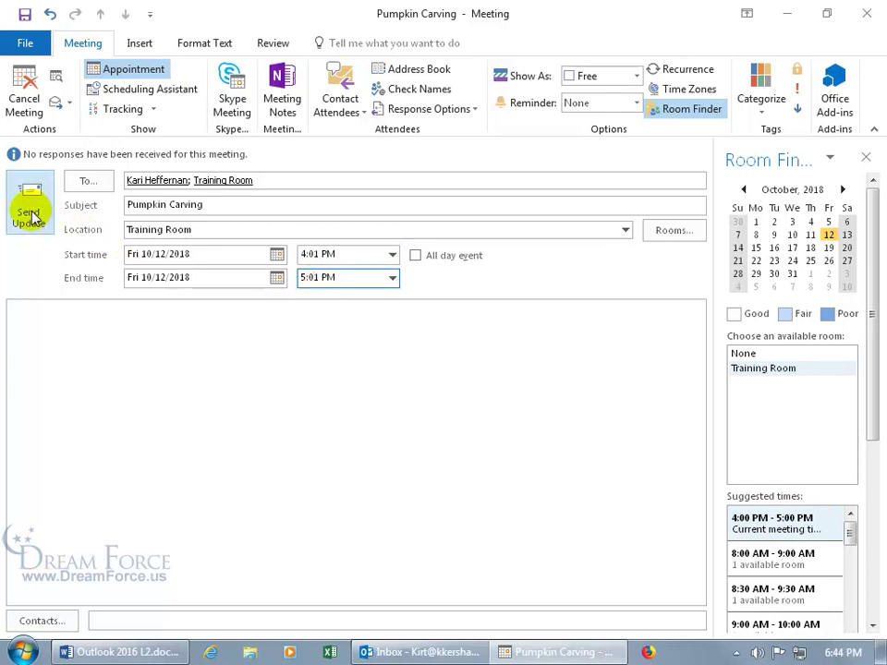